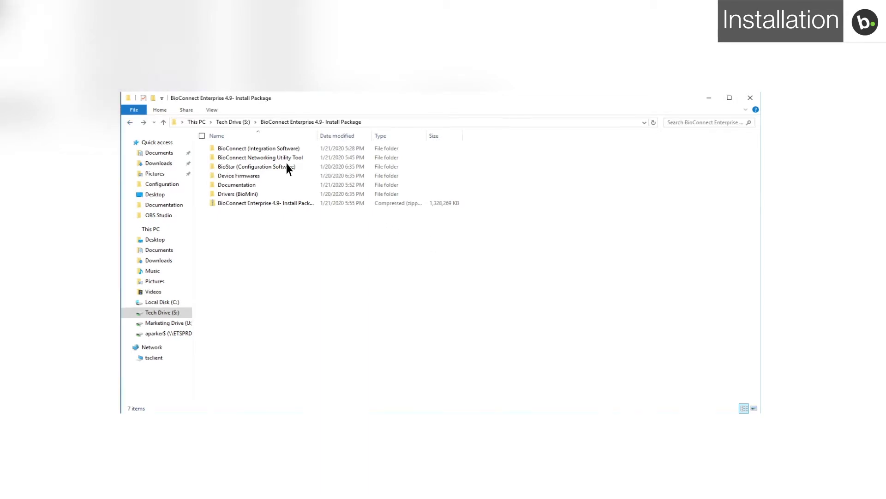
Launch the BioConnect installer from the BioConnect (Integration Software) folder
double_click(261, 151)
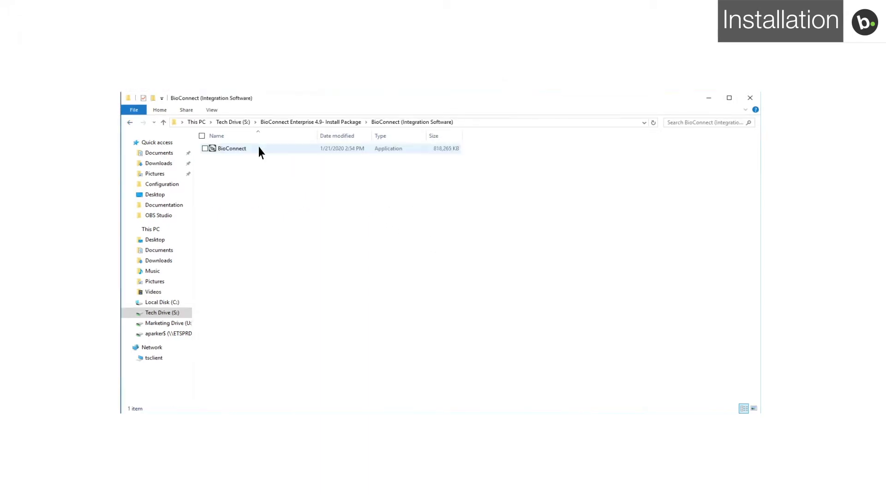
left_click(260, 151)
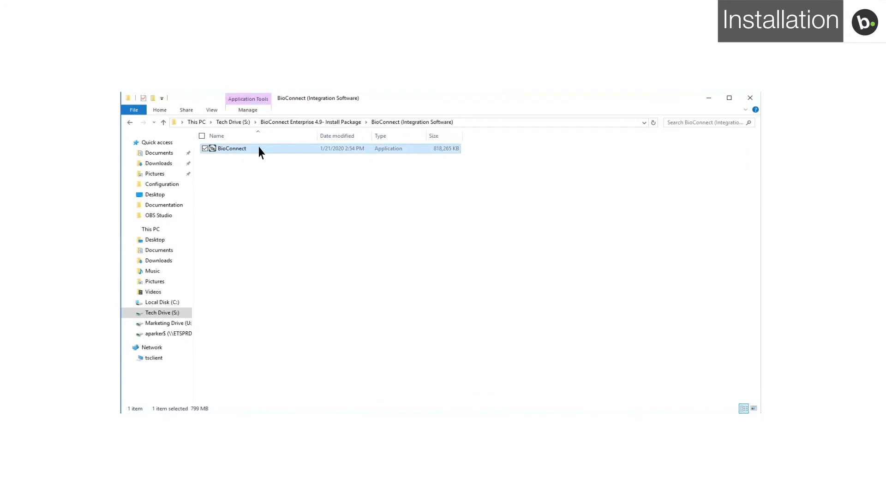
double_click(260, 150)
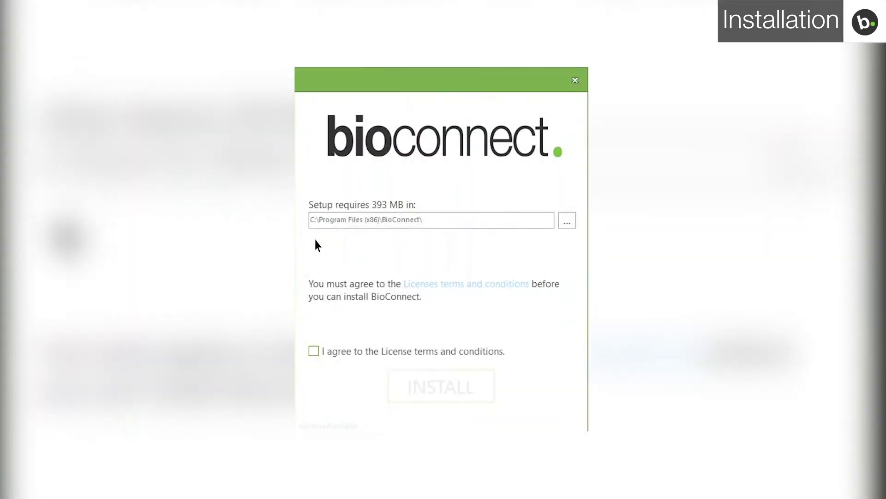
Accept the licence and client-install BioConnect with BioMini Driver, Networking Tool and Services
left_click(314, 352)
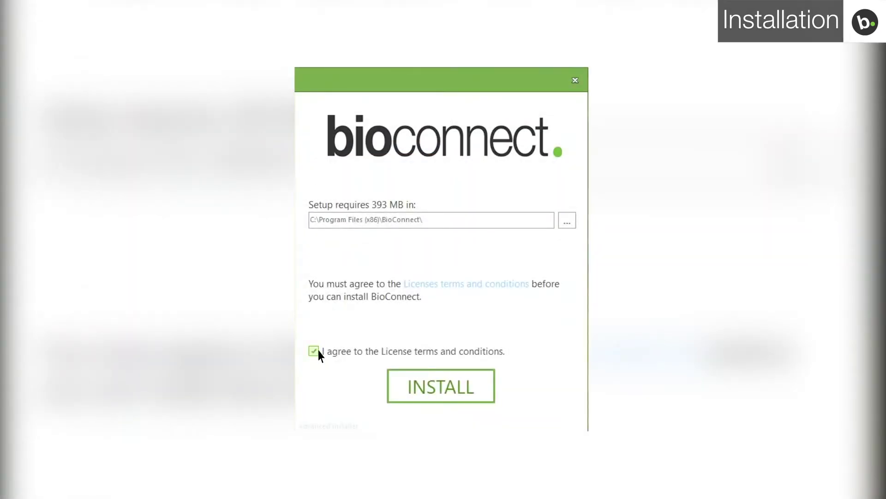
left_click(403, 387)
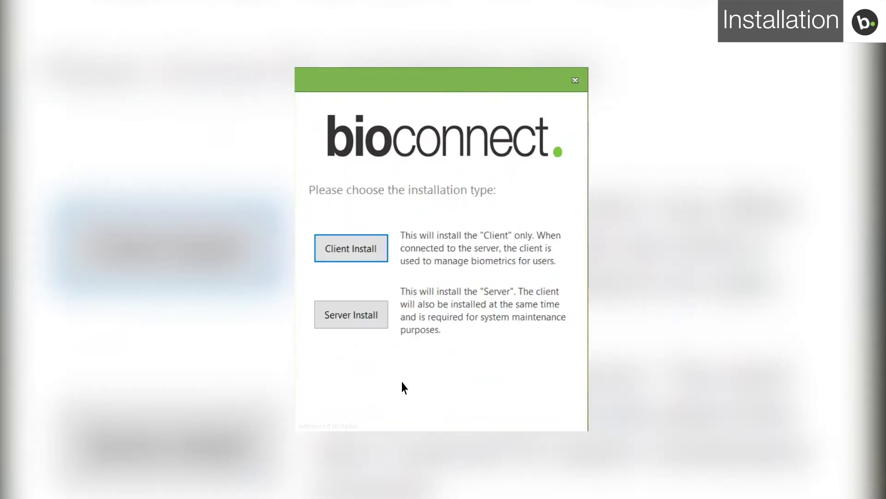
left_click(371, 255)
left_click(327, 250)
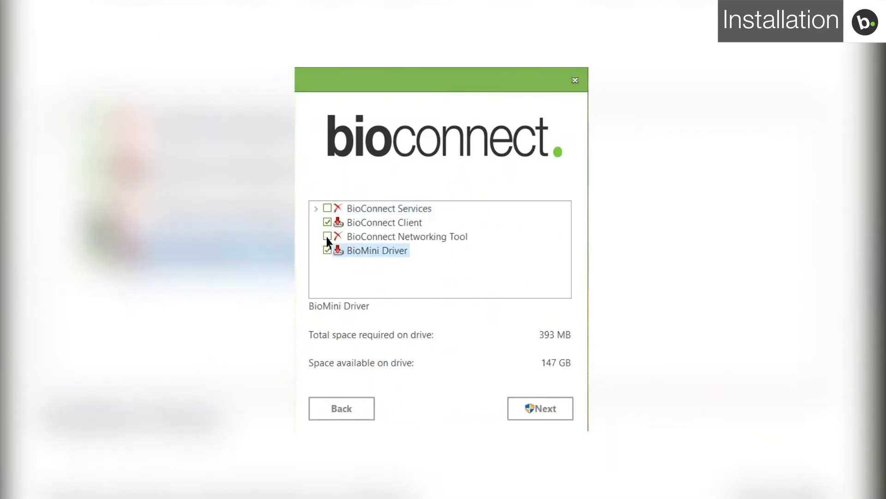
left_click(327, 208)
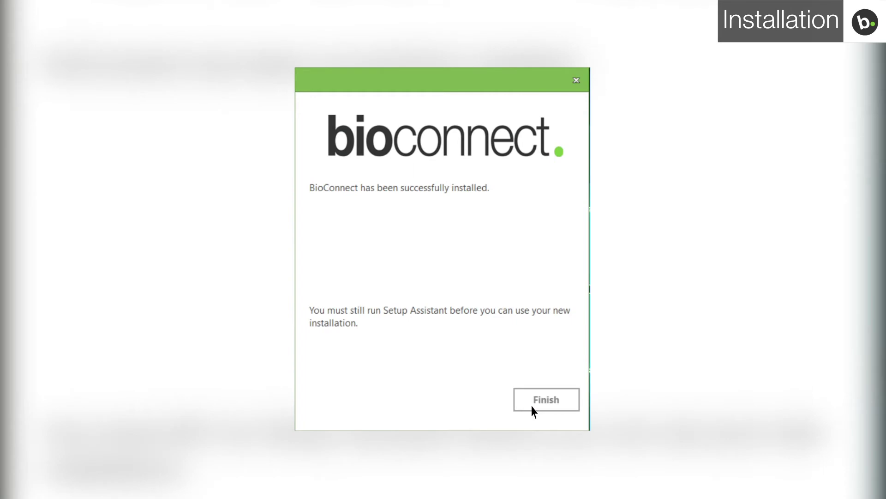
left_click(533, 411)
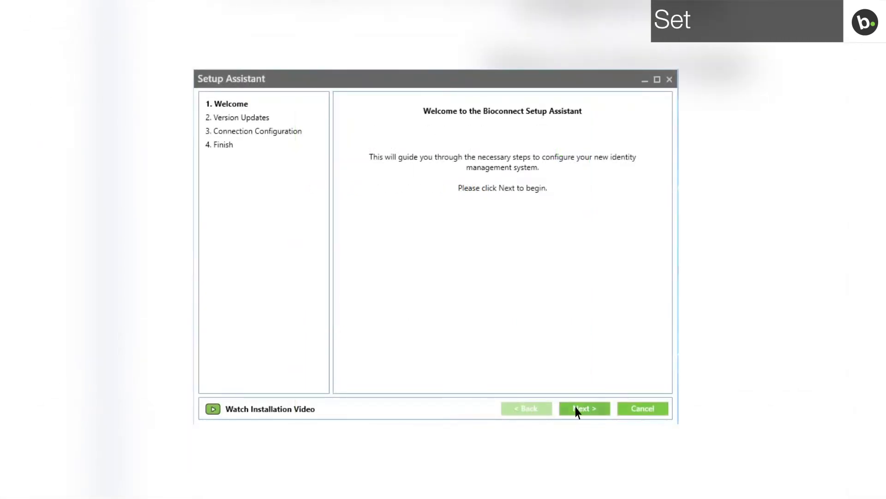
Advance past the welcome and 4.9 release notes to Connection Configuration
left_click(584, 409)
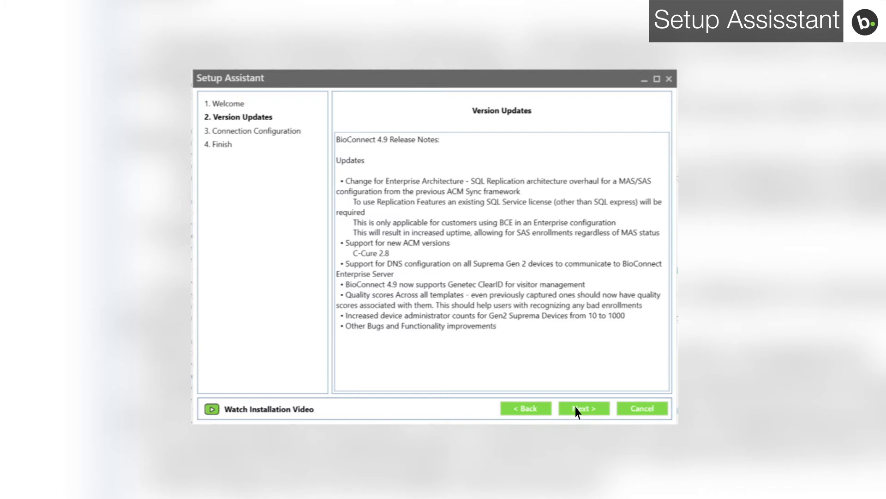
left_click(578, 412)
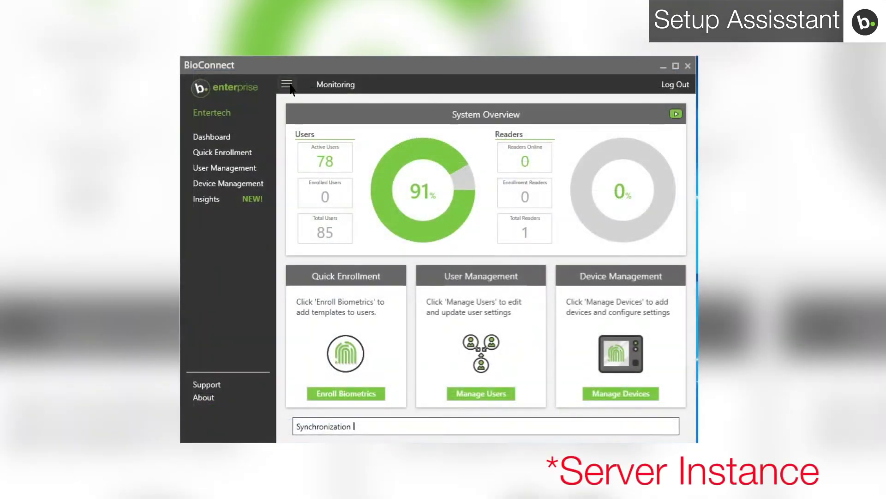
left_click(286, 85)
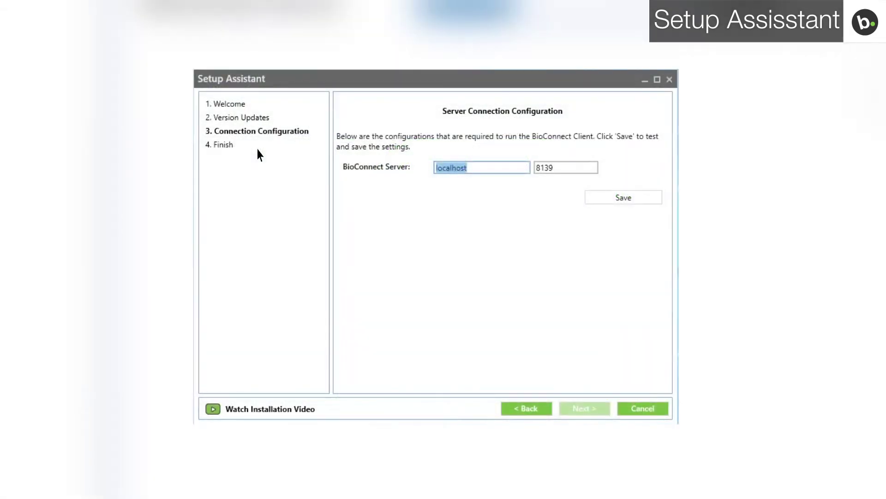
type("10")
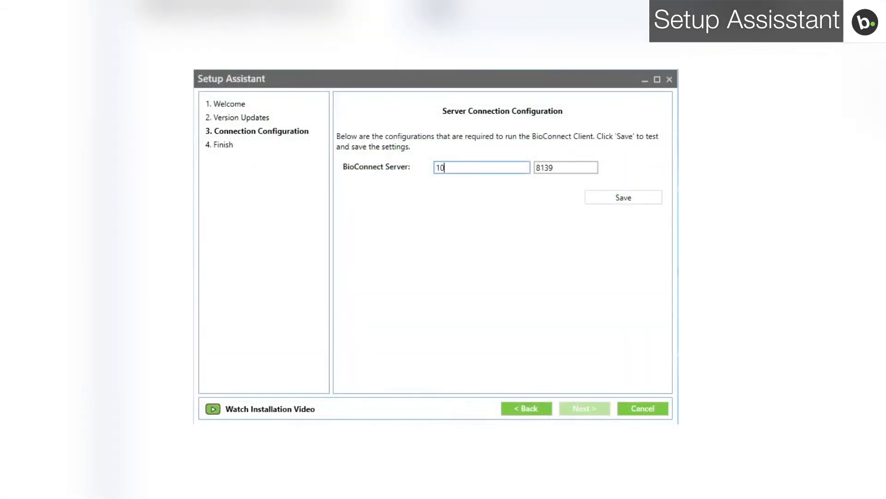
type(".0.60")
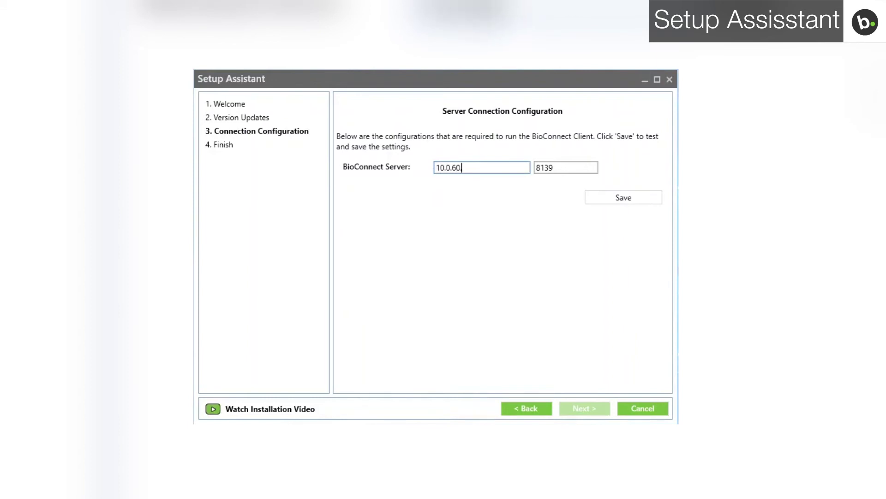
type(".133")
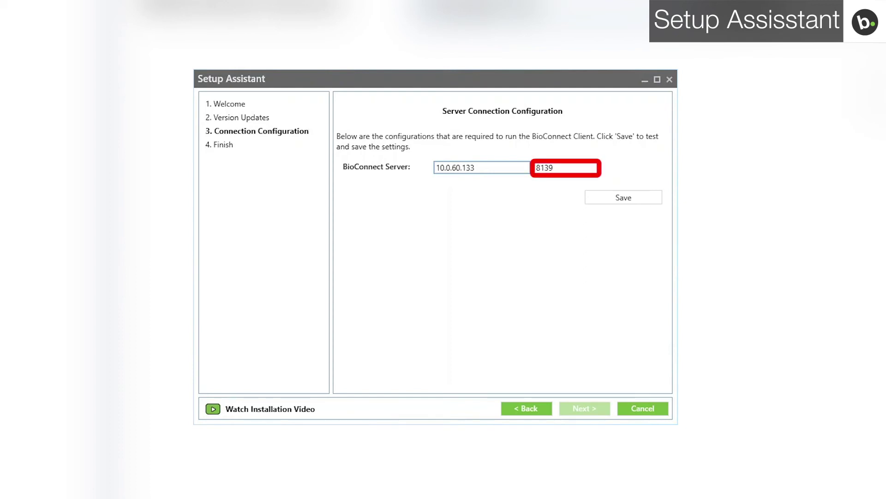
Save the connection to server 10.0.60.133 on port 8139
left_click(624, 198)
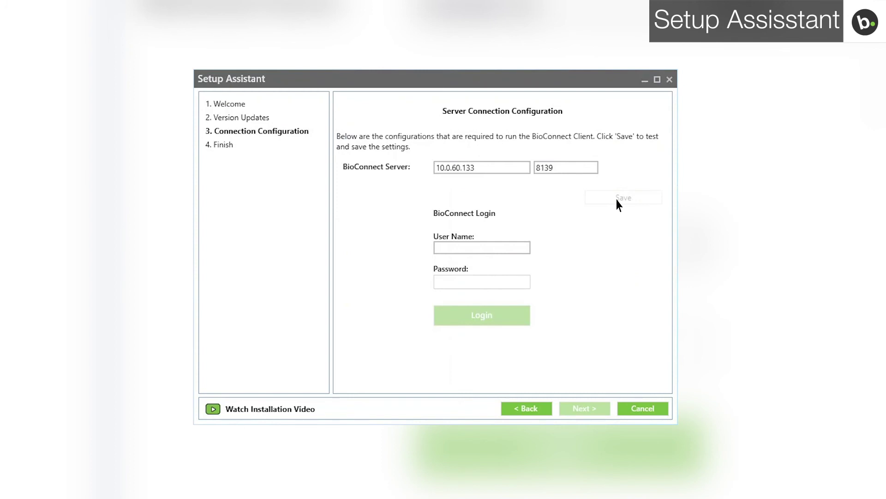
Log in to the BioConnect server with user name and password, then proceed to Finish
left_click(466, 248)
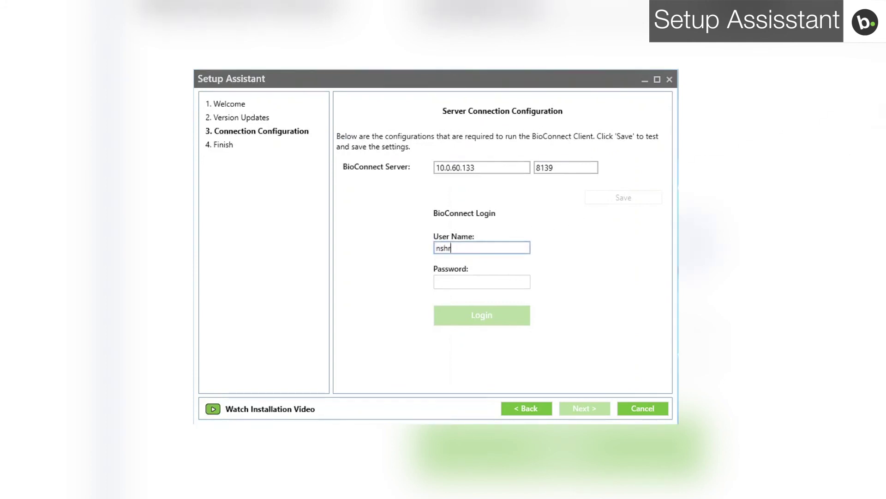
key("Tab")
type("••••••••••••")
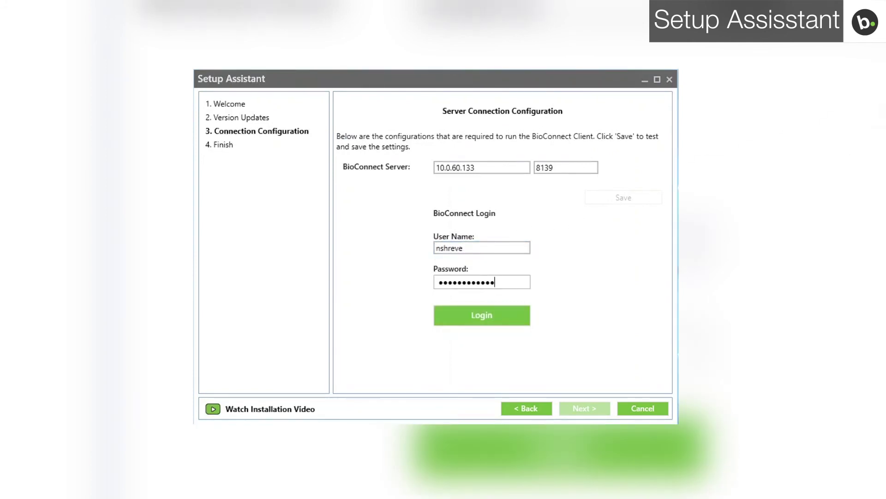
left_click(464, 317)
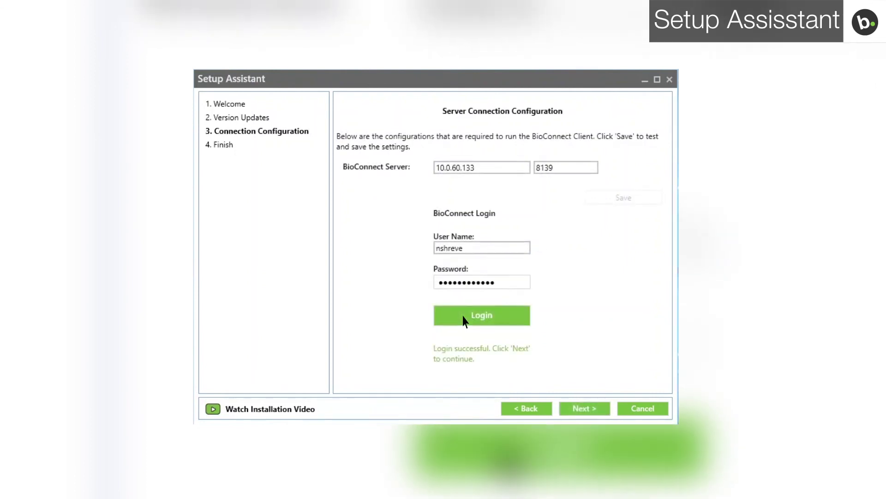
left_click(586, 408)
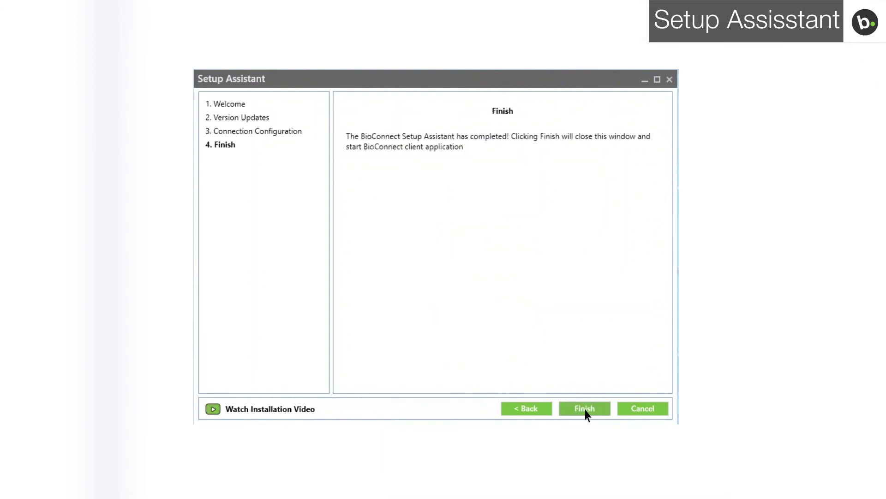